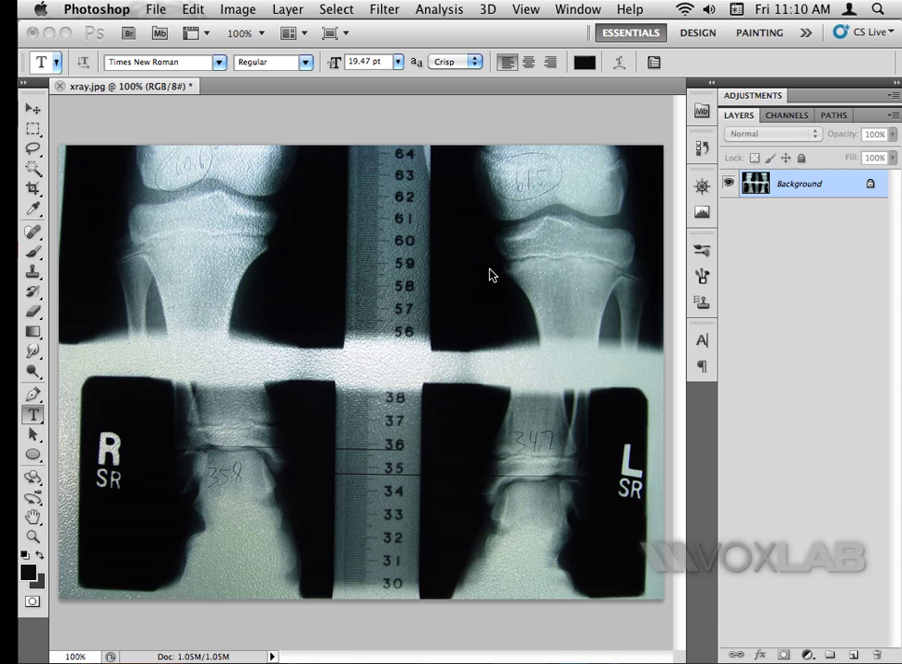
Open the Analysis menu for the knee X-ray xray.jpg
{"action": "left_click", "coordinate": [440, 13]}
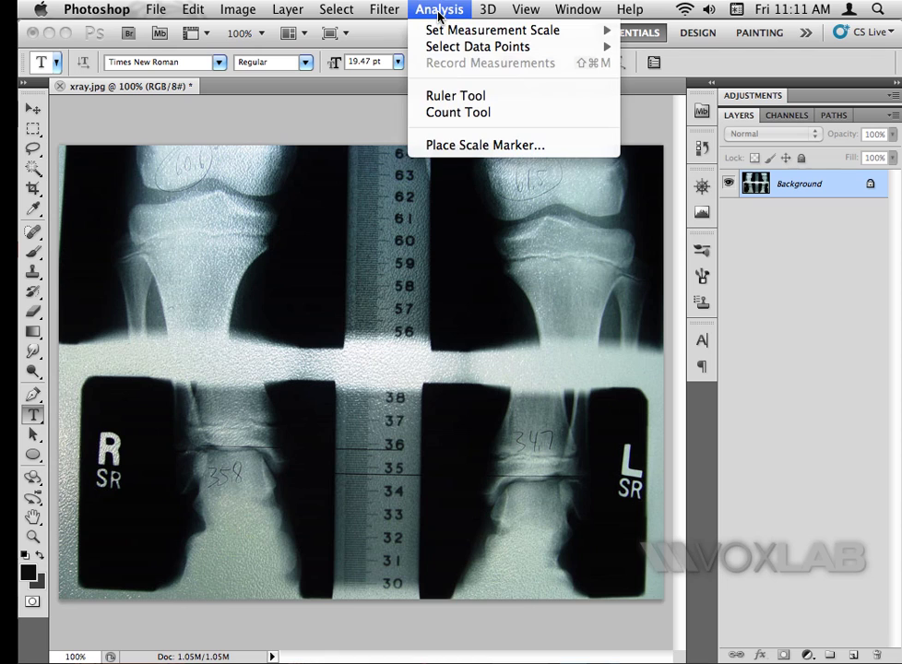
Place a scale marker on the x-ray with Length kept at 100 pixels
{"action": "left_click", "coordinate": [504, 152]}
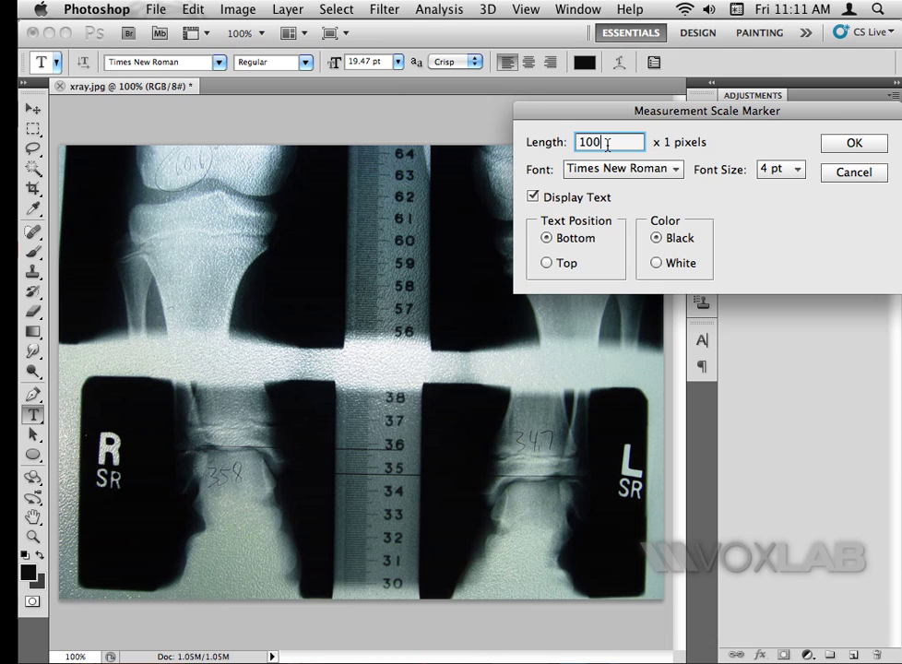
{"action": "left_click", "coordinate": [852, 146]}
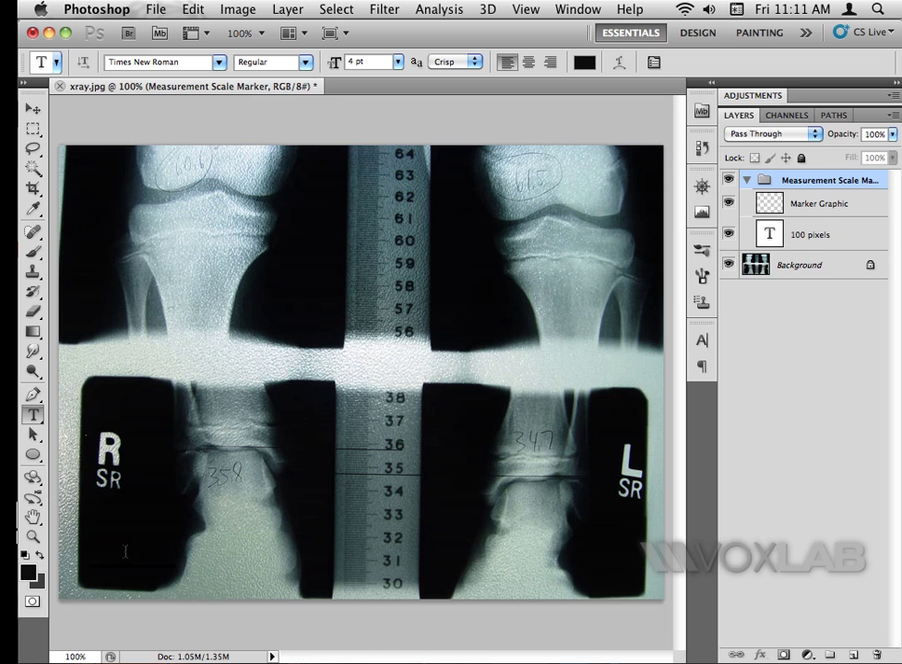
Color the '100 pixels' label text white (#ffffff)
{"action": "left_click", "coordinate": [866, 237]}
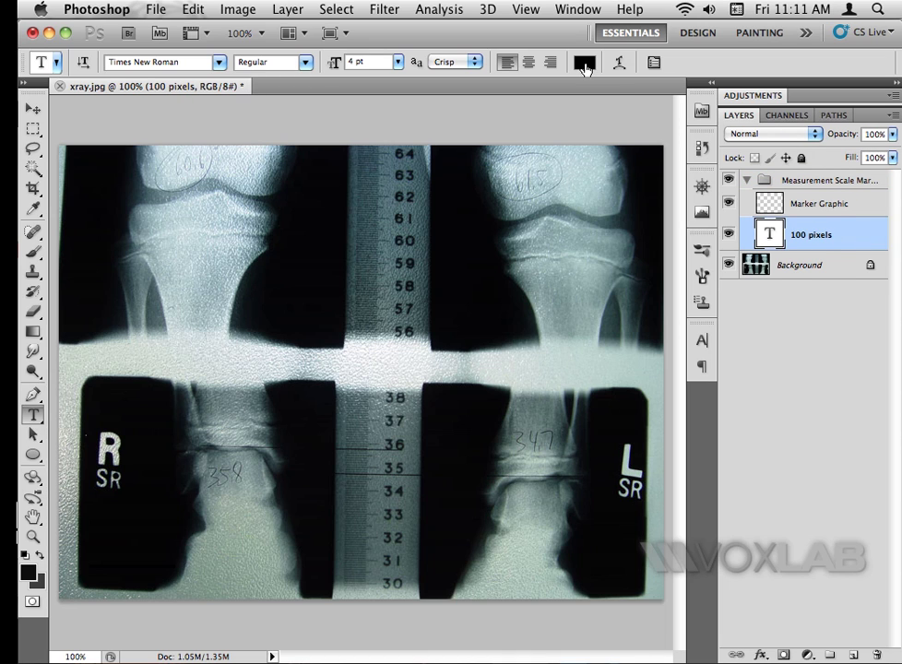
{"action": "left_click", "coordinate": [586, 69]}
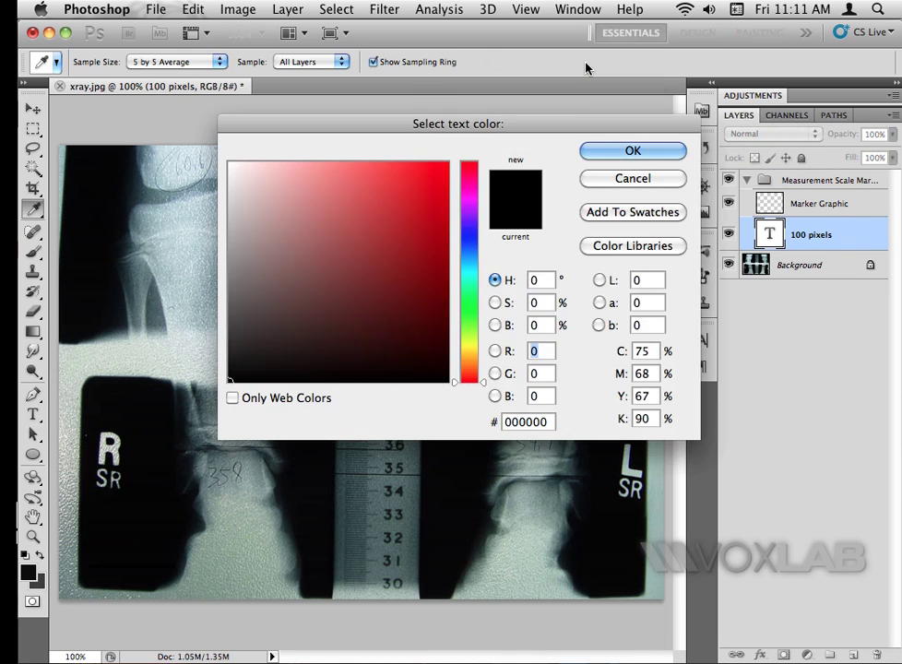
{"action": "left_click_drag", "start_coordinate": [293, 241], "coordinate": [201, 131]}
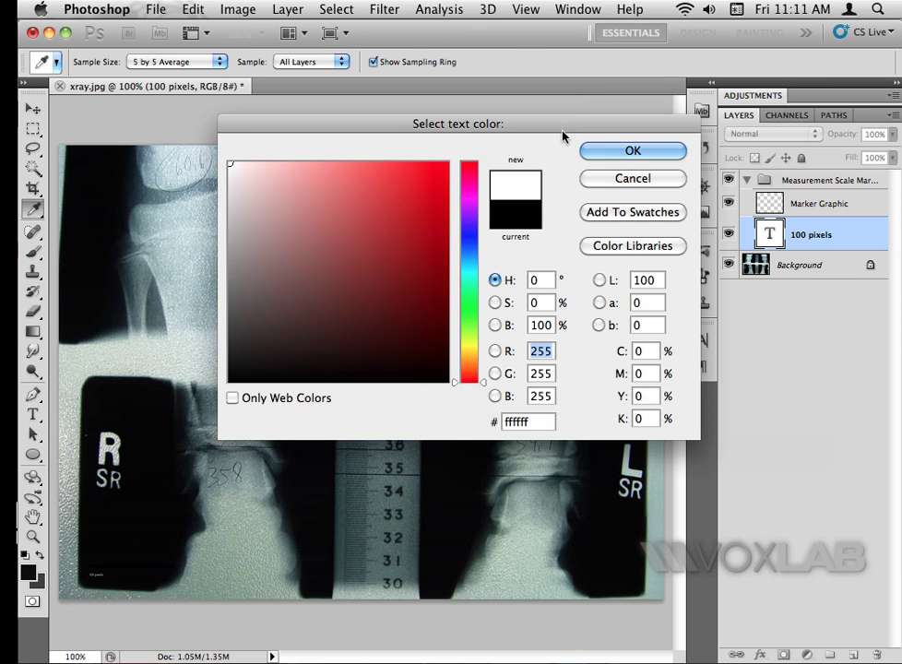
{"action": "left_click", "coordinate": [637, 151]}
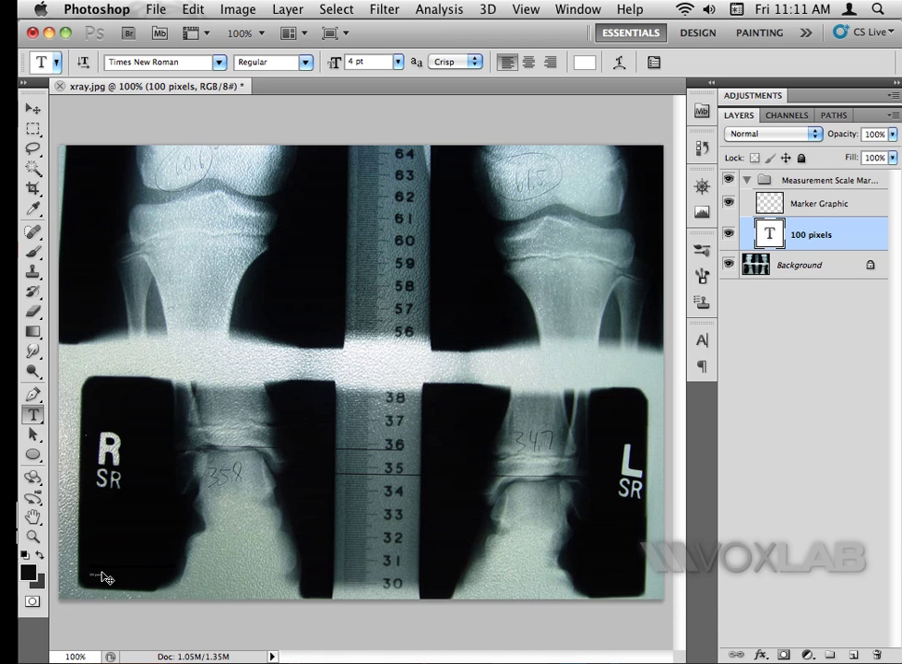
{"action": "key", "text": "super+t"}
Scale the '100 pixels' label to about 530% and commit the transform
{"action": "left_click_drag", "start_coordinate": [103, 573], "coordinate": [168, 556]}
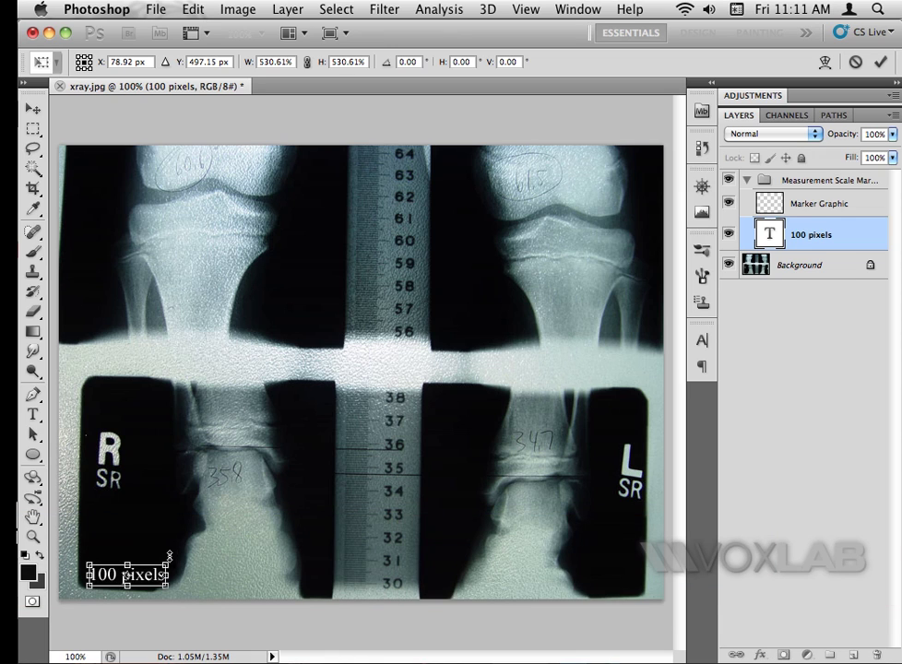
{"action": "key", "text": "Return"}
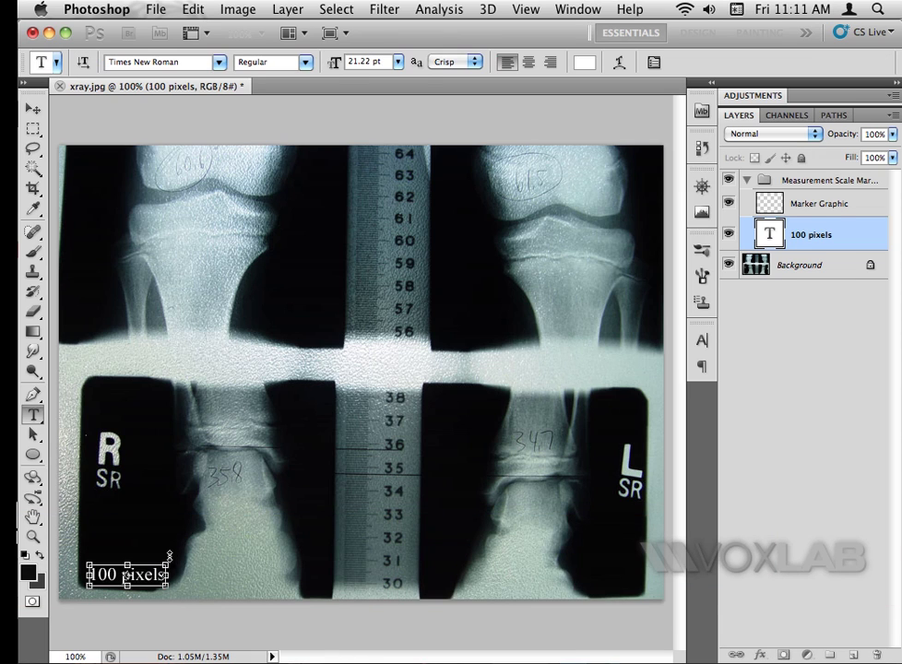
{"action": "left_click", "coordinate": [860, 208]}
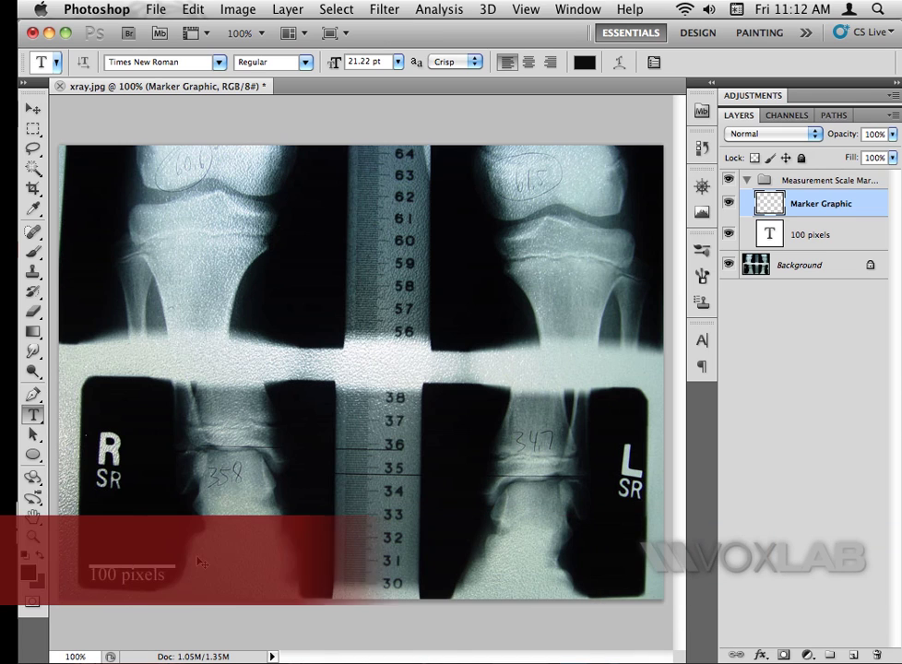
Rotate the white Marker Graphic bar upright onto the ruler, spanning roughly marks 30 to 34
{"action": "key", "text": "super+t"}
{"action": "mouse_move", "coordinate": [170, 565]}
{"action": "left_mouse_down"}
{"action": "mouse_move", "coordinate": [138, 550]}
{"action": "mouse_move", "coordinate": [257, 531]}
{"action": "mouse_move", "coordinate": [423, 547]}
{"action": "left_mouse_up"}
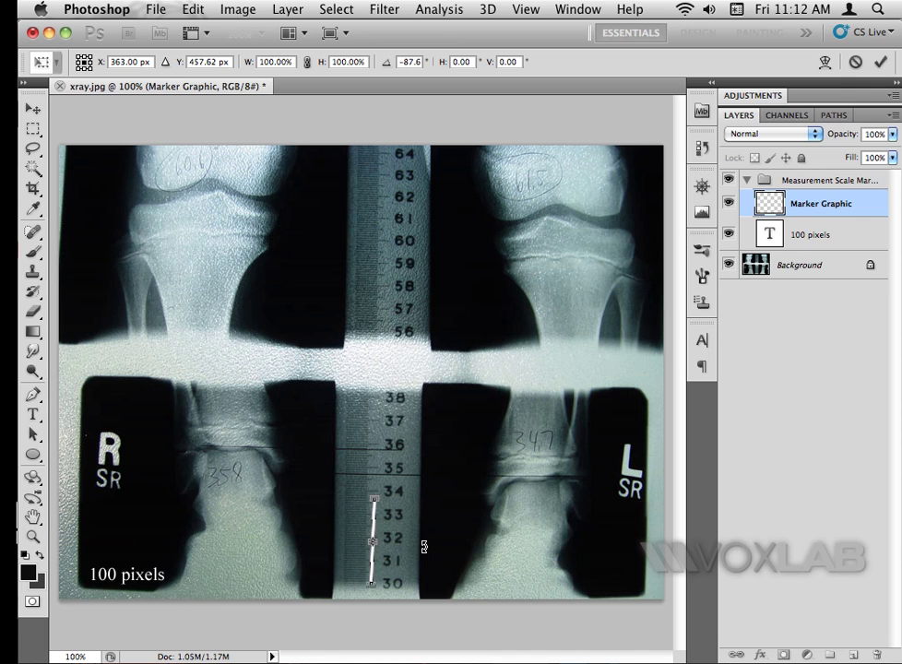
{"action": "key", "text": "Return"}
{"action": "key", "text": "t"}
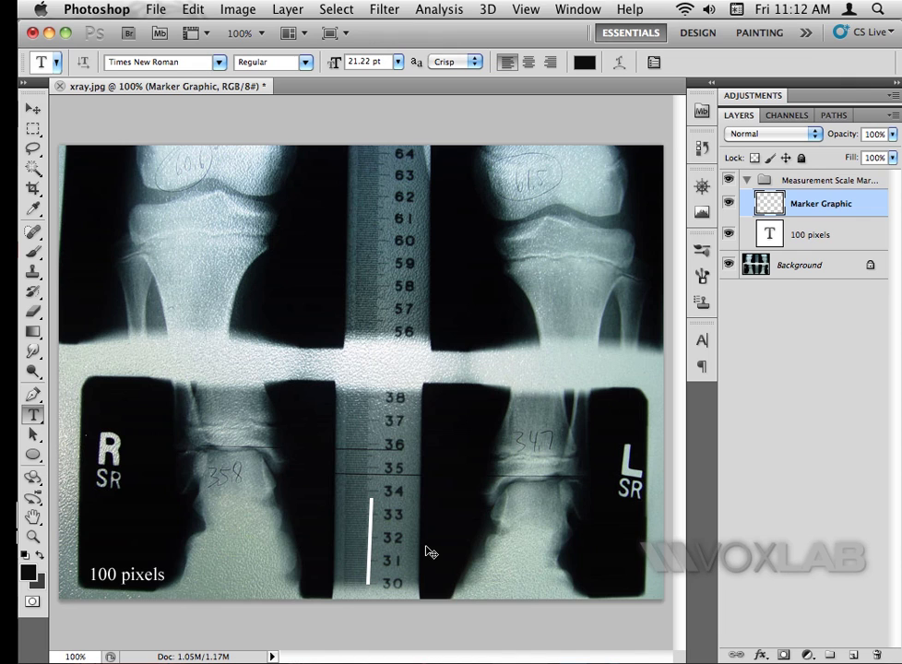
{"action": "key", "text": "super+equal"}
{"action": "key", "text": "super+equal"}
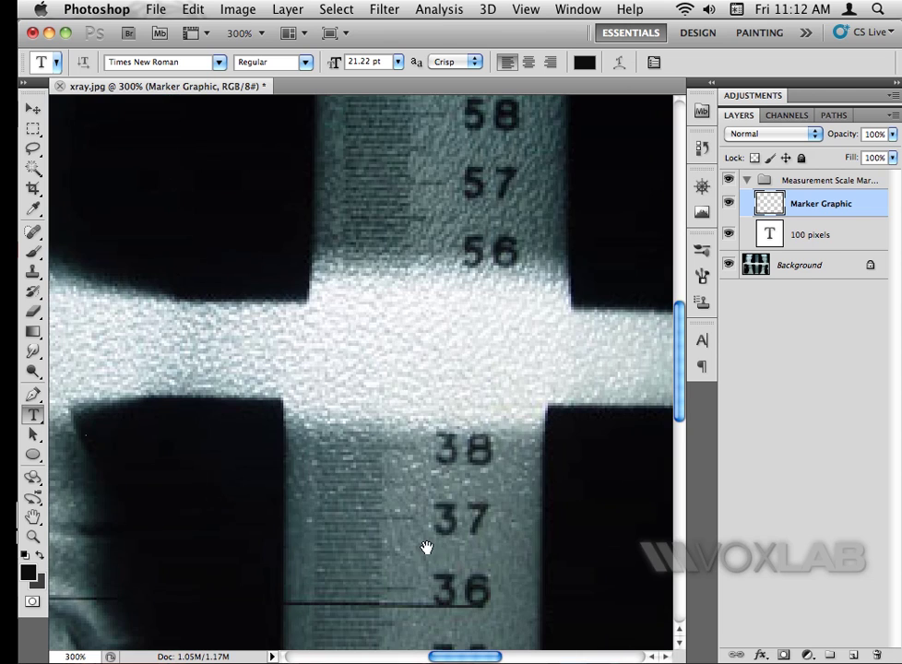
{"action": "left_click_drag", "start_coordinate": [427, 547], "coordinate": [384, 132]}
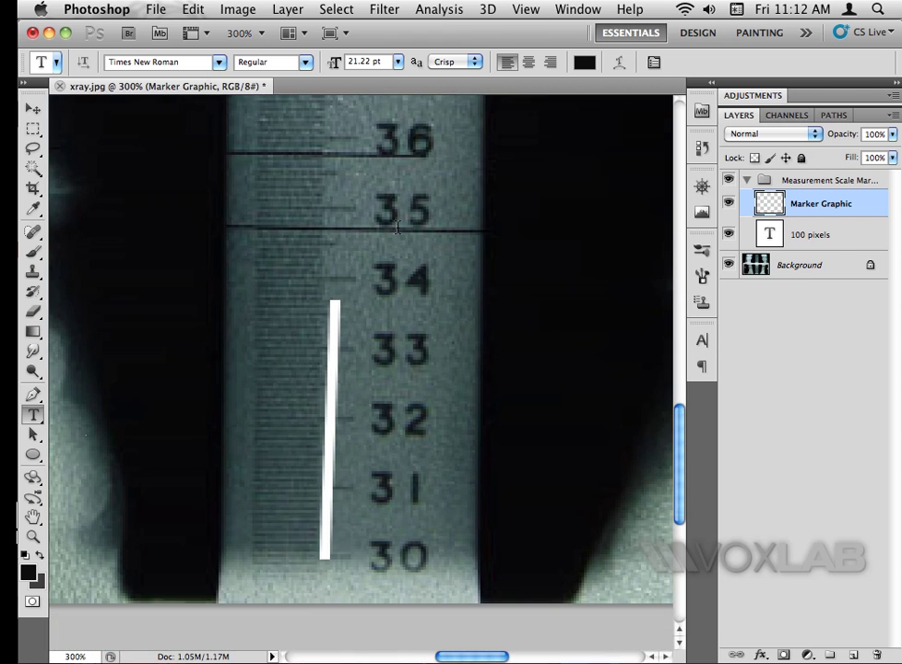
{"action": "key", "text": "super+minus"}
{"action": "key", "text": "super+minus"}
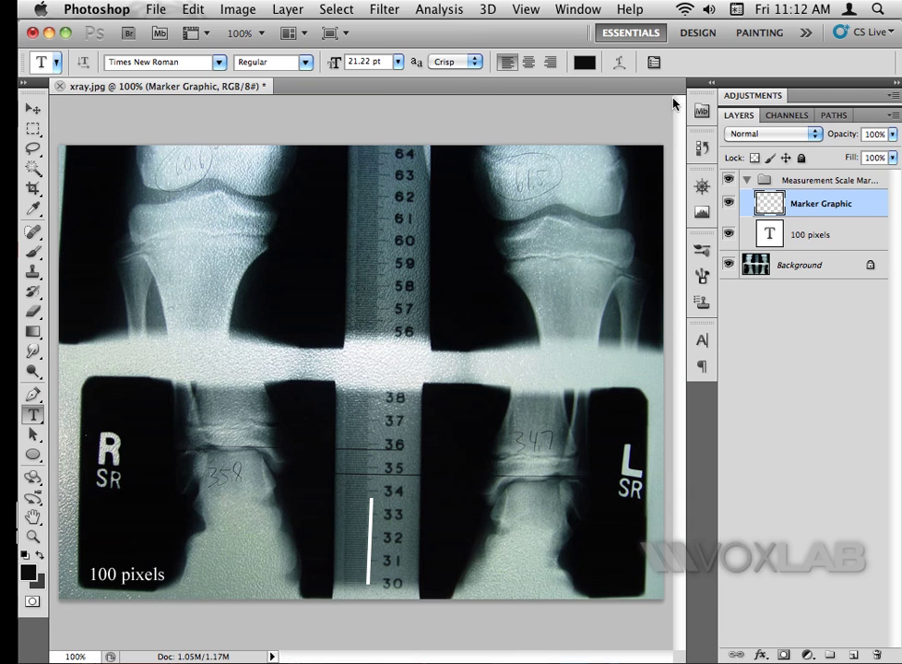
Define a Custom measurement scale of 100 pixels = 3.8 cm, choosing not to remove the marker
{"action": "left_click", "coordinate": [440, 8]}
{"action": "mouse_move", "coordinate": [452, 32]}
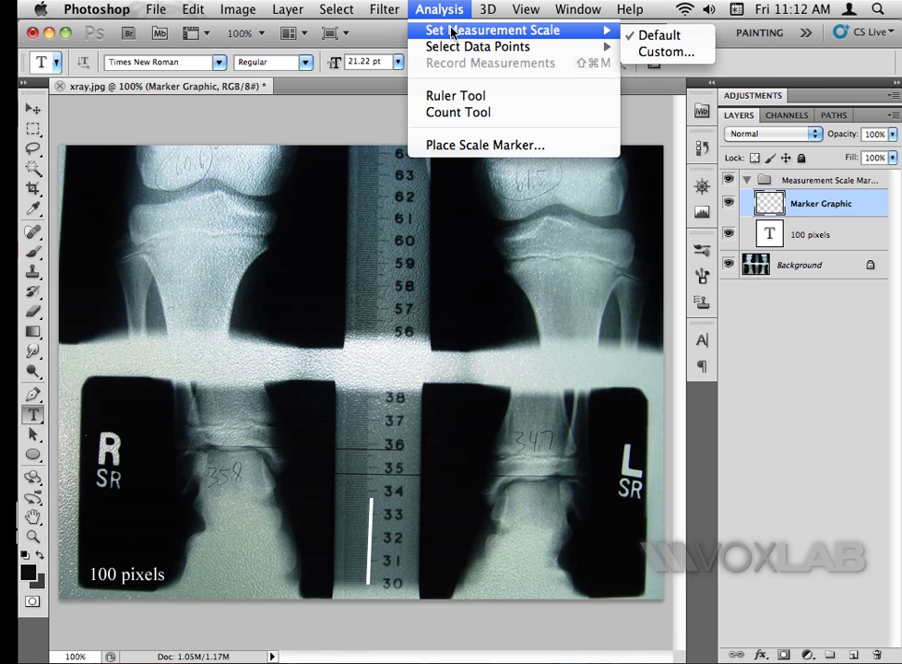
{"action": "left_click", "coordinate": [664, 54]}
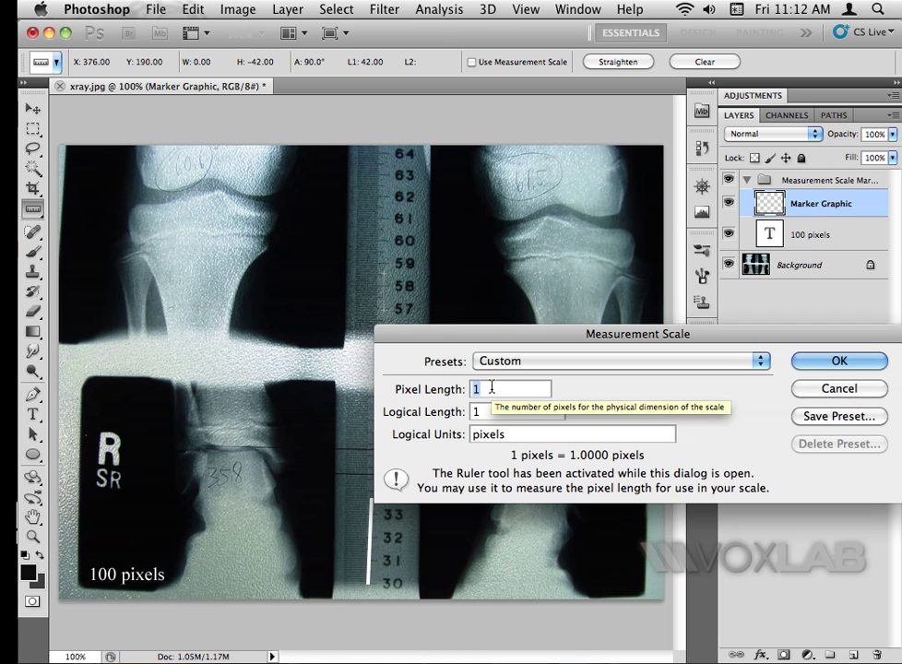
{"action": "type", "text": "100"}
{"action": "key", "text": "Tab"}
{"action": "type", "text": "3.8"}
{"action": "key", "text": "Tab"}
{"action": "type", "text": "cm"}
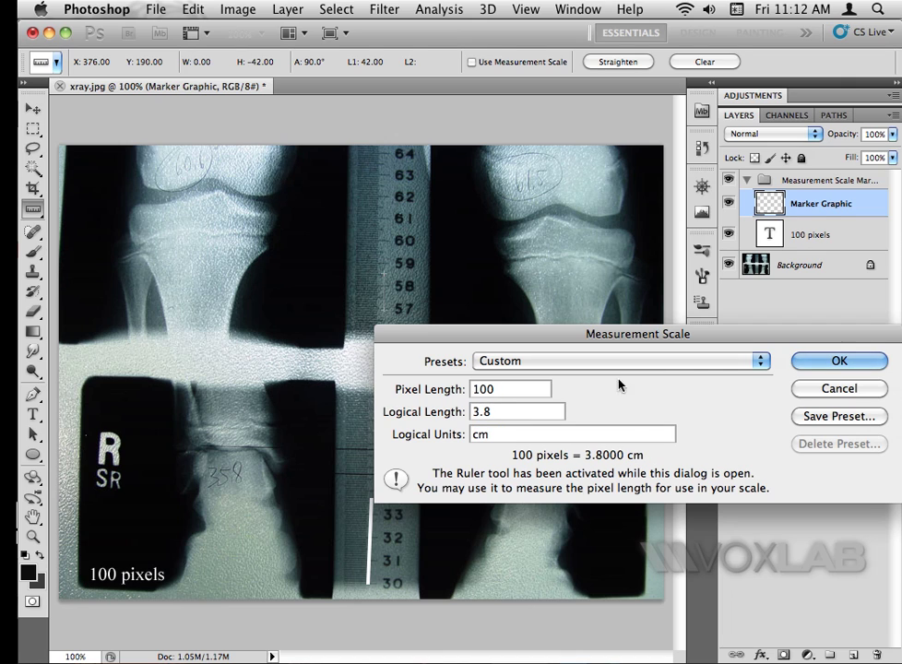
{"action": "left_click", "coordinate": [795, 365]}
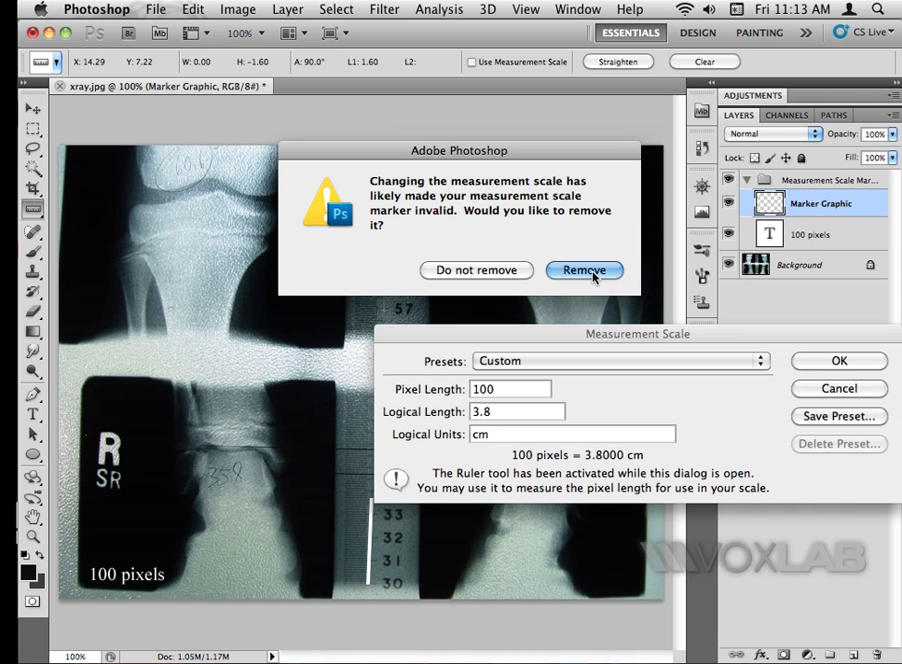
{"action": "left_click", "coordinate": [461, 271]}
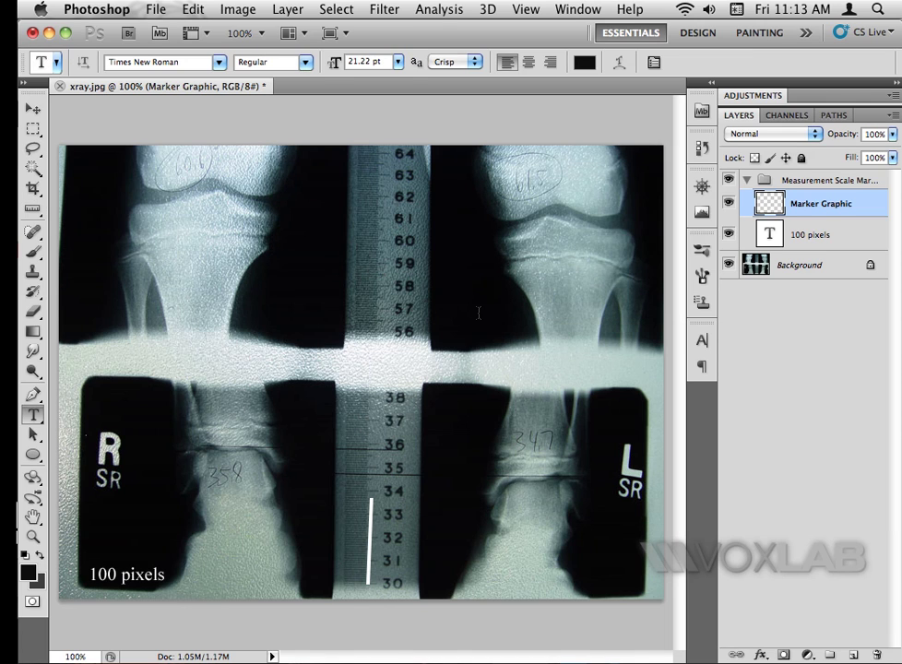
{"action": "left_click", "coordinate": [42, 395]}
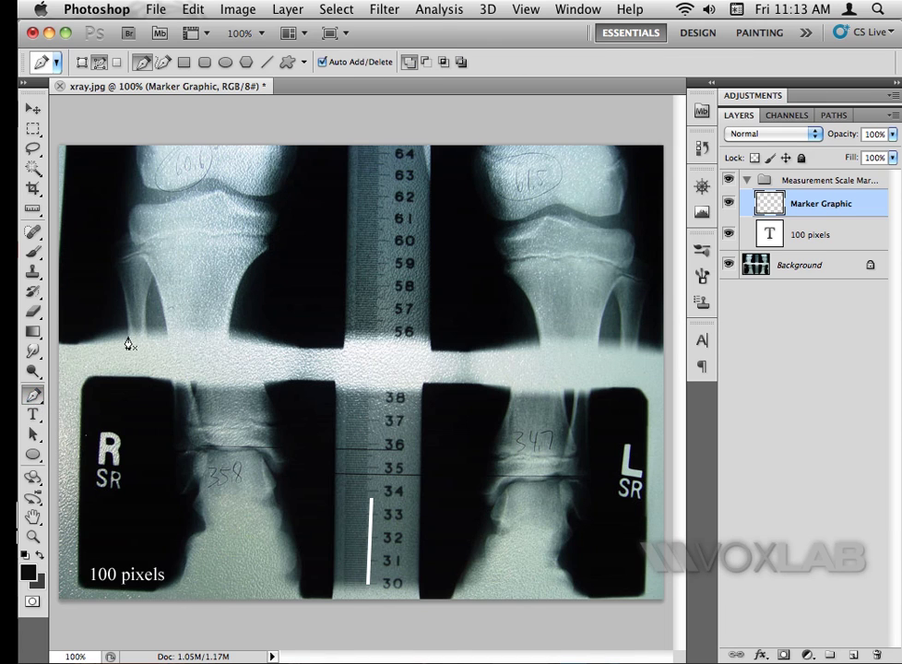
Start a Pen path at the tibia's lower left, tracing up its left edge and across the top
{"action": "left_click", "coordinate": [152, 272]}
{"action": "left_click", "coordinate": [133, 237]}
{"action": "left_click", "coordinate": [129, 224]}
{"action": "left_click", "coordinate": [138, 204]}
{"action": "left_click", "coordinate": [192, 199]}
{"action": "left_click", "coordinate": [207, 195]}
{"action": "left_click", "coordinate": [221, 192]}
{"action": "left_click", "coordinate": [229, 197]}
Continue the path down the bone's right side and along the bottom, closing it at the start
{"action": "left_click", "coordinate": [247, 213]}
{"action": "left_click", "coordinate": [265, 210]}
{"action": "left_click", "coordinate": [265, 234]}
{"action": "left_click_drag", "start_coordinate": [257, 258], "coordinate": [246, 269]}
{"action": "left_click", "coordinate": [234, 297]}
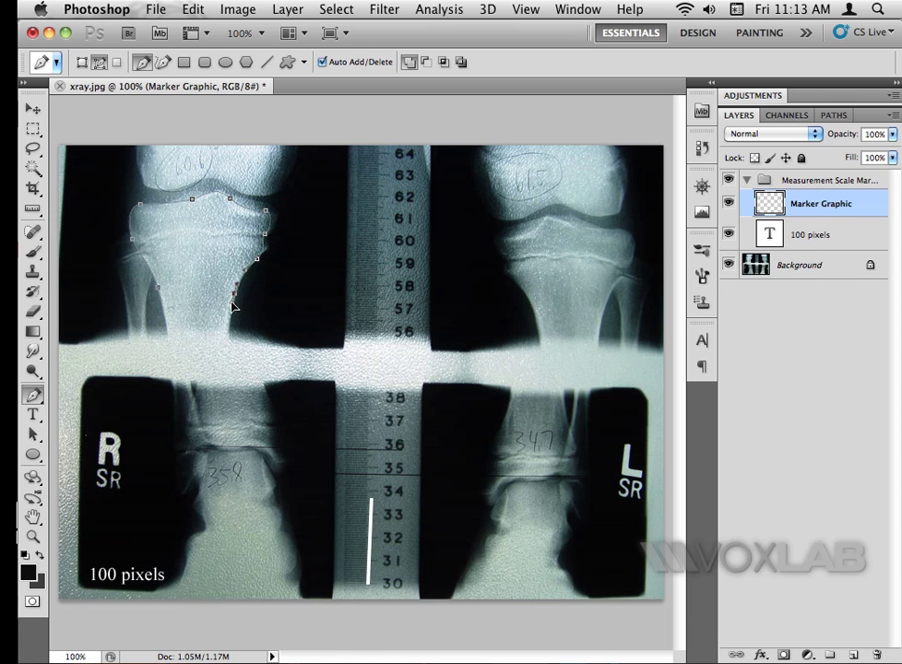
{"action": "left_click", "coordinate": [192, 297]}
{"action": "left_click", "coordinate": [161, 296]}
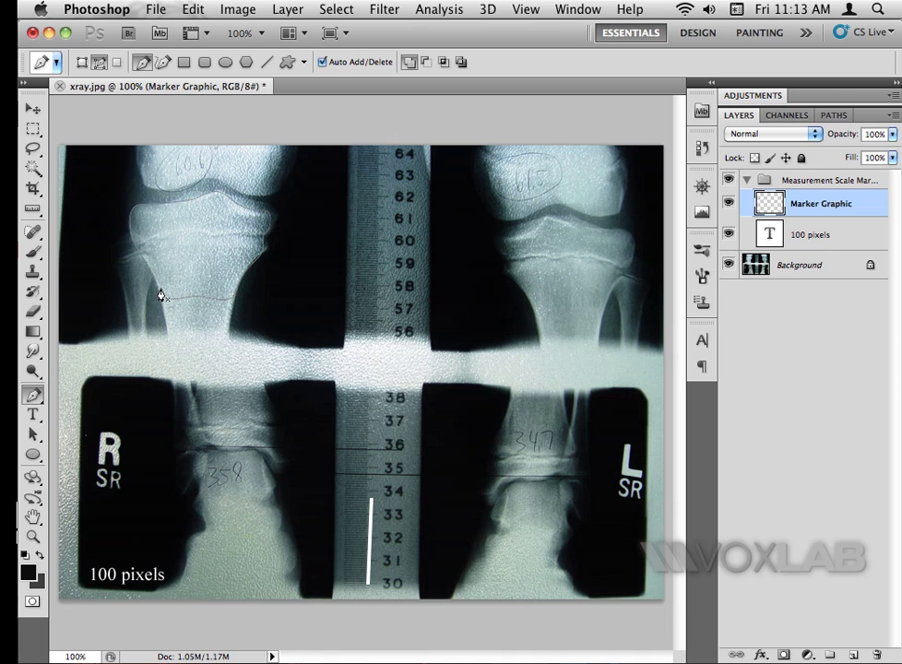
Make a selection from the traced tibia path with a 0-pixel feather radius
{"action": "right_click", "coordinate": [212, 255]}
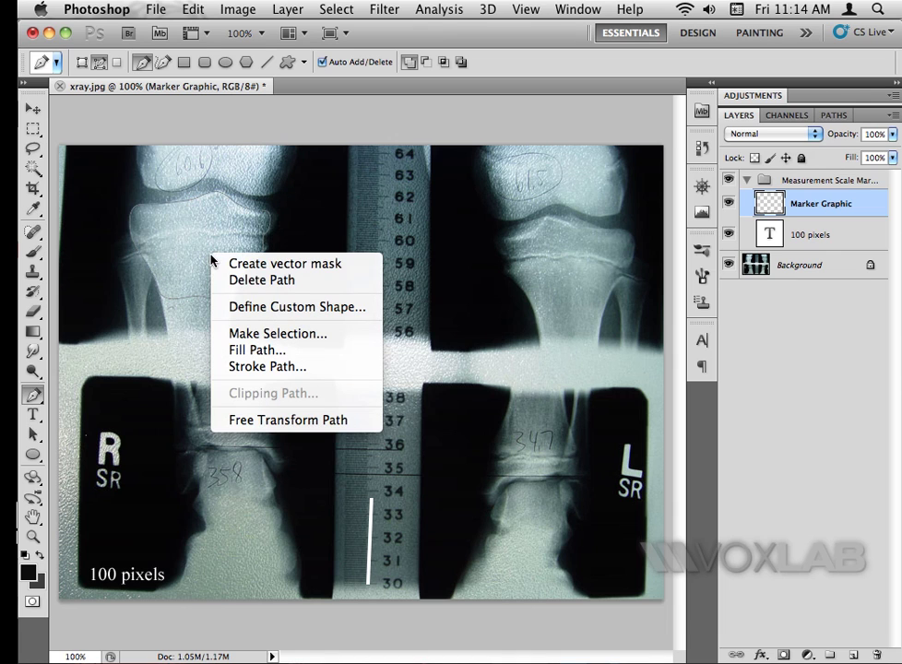
{"action": "left_click", "coordinate": [288, 338]}
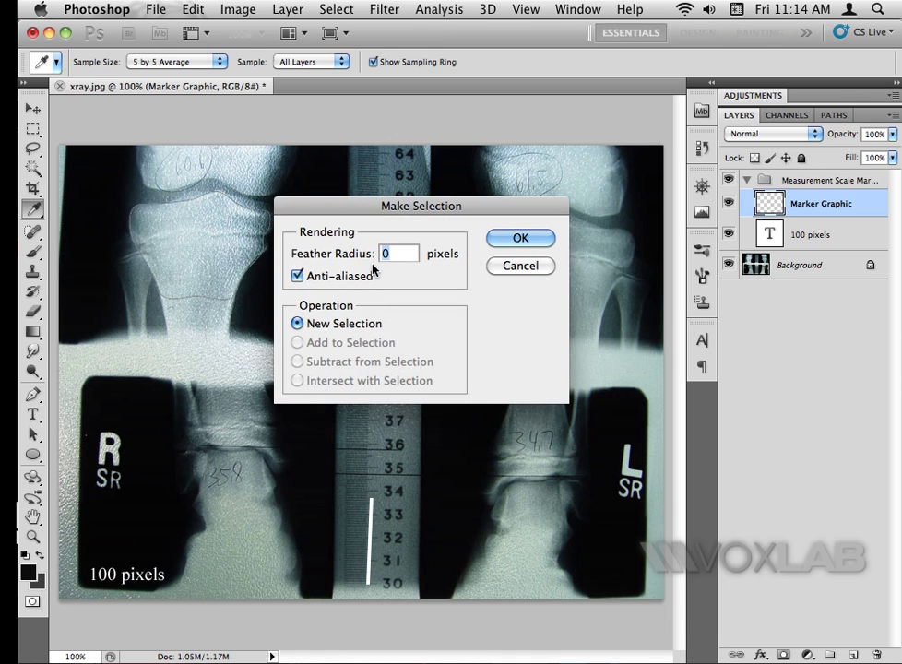
{"action": "type", "text": "0.1"}
{"action": "left_click_drag", "start_coordinate": [352, 252], "coordinate": [339, 254]}
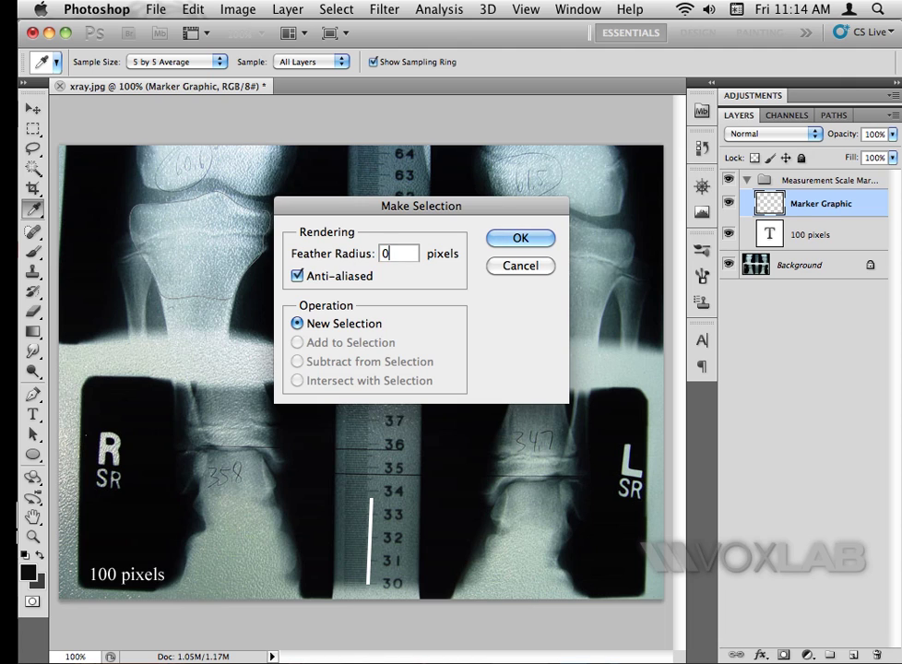
{"action": "left_click", "coordinate": [503, 241]}
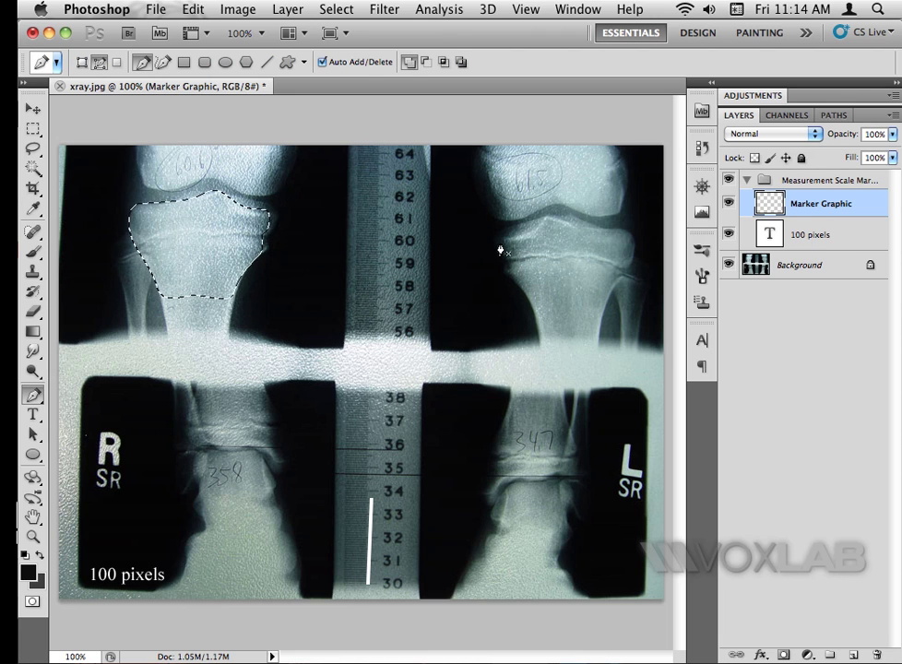
{"action": "left_click", "coordinate": [440, 11]}
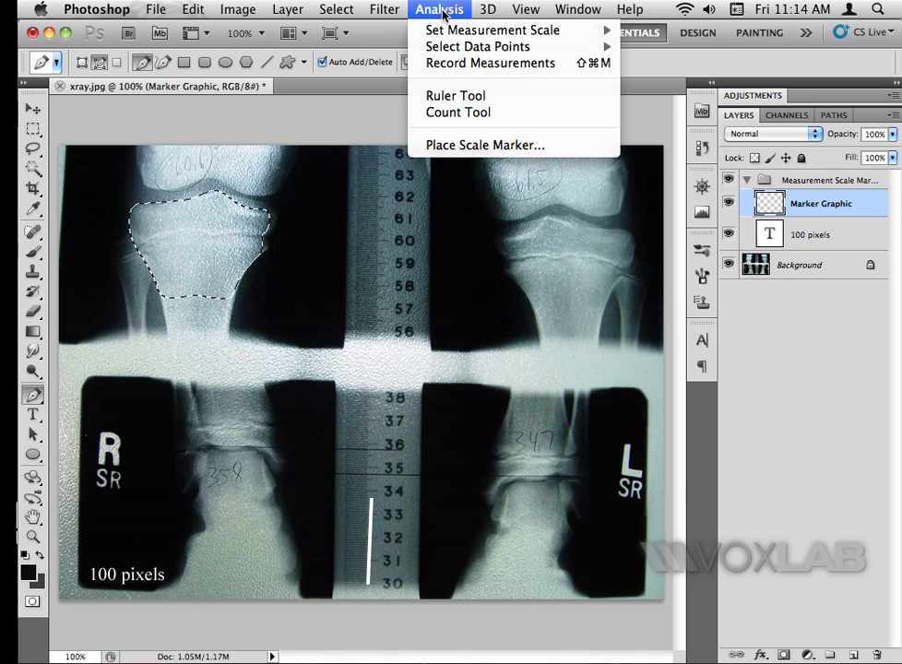
Record the tibia's measurements (area 21.327880, height 4.75) and export the selected entry as Untitled.txt
{"action": "left_click", "coordinate": [467, 65]}
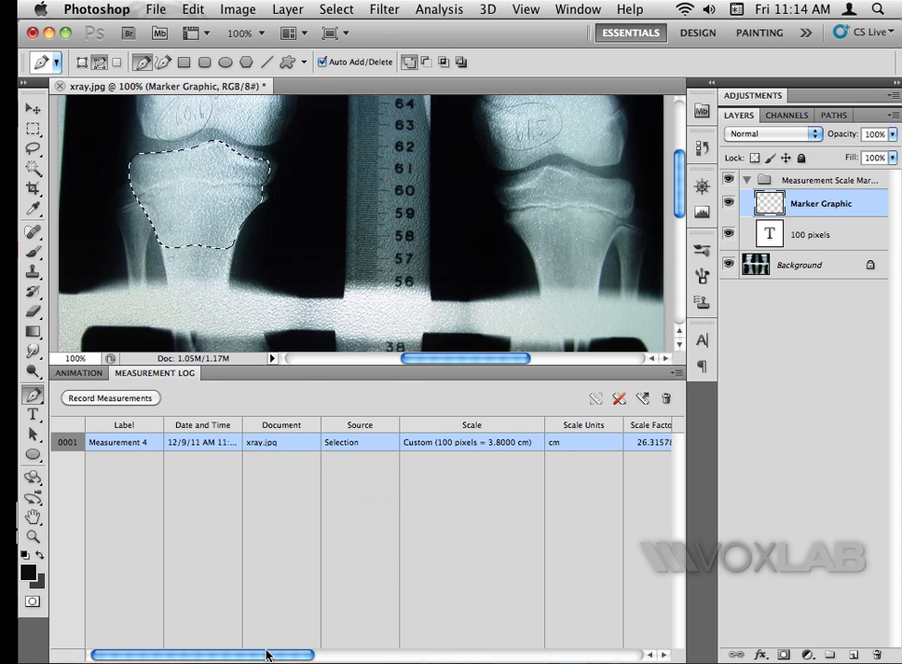
{"action": "left_click_drag", "start_coordinate": [266, 655], "coordinate": [387, 659]}
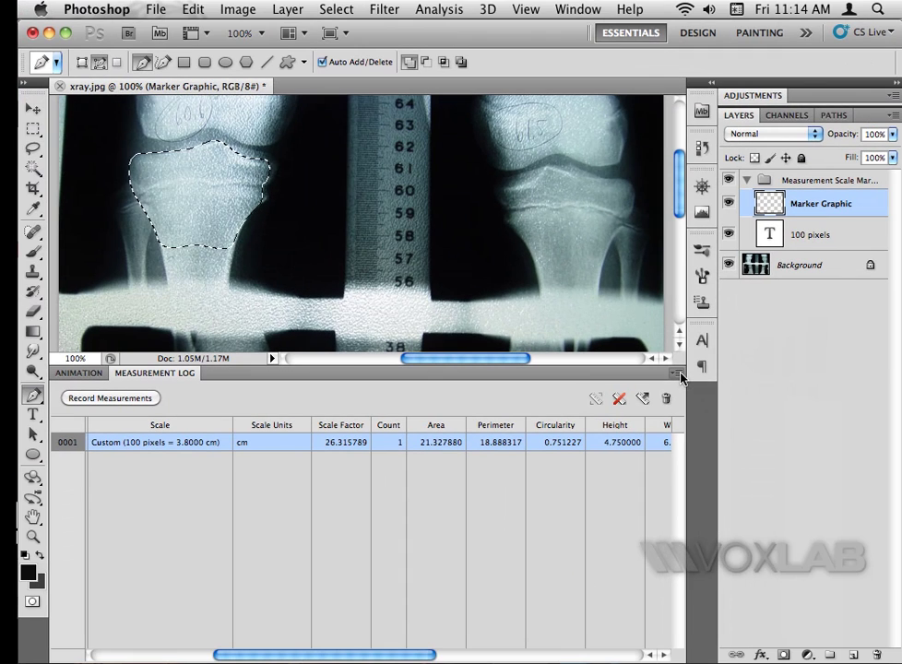
{"action": "left_click", "coordinate": [677, 372]}
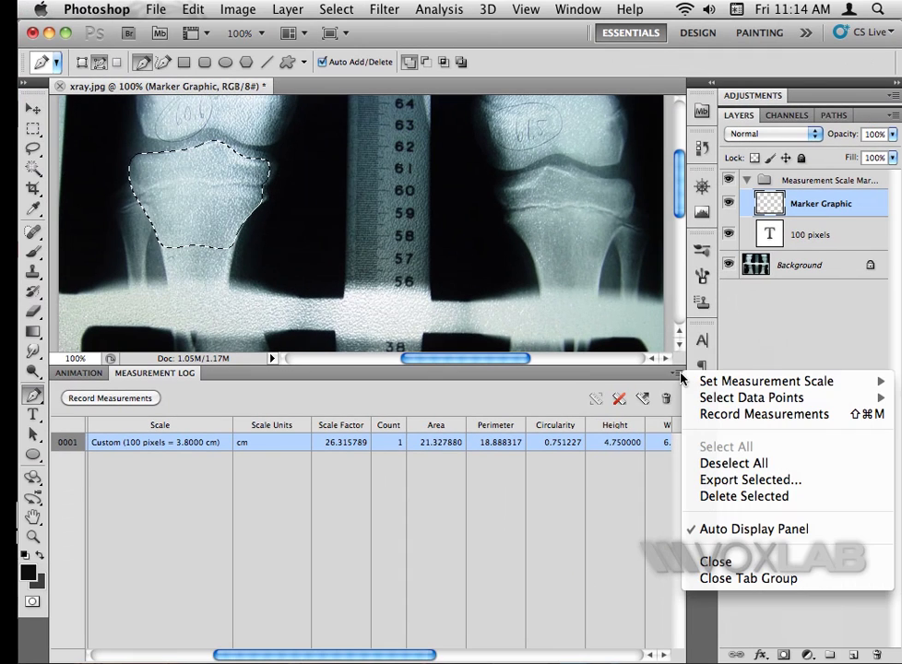
{"action": "left_click", "coordinate": [736, 481]}
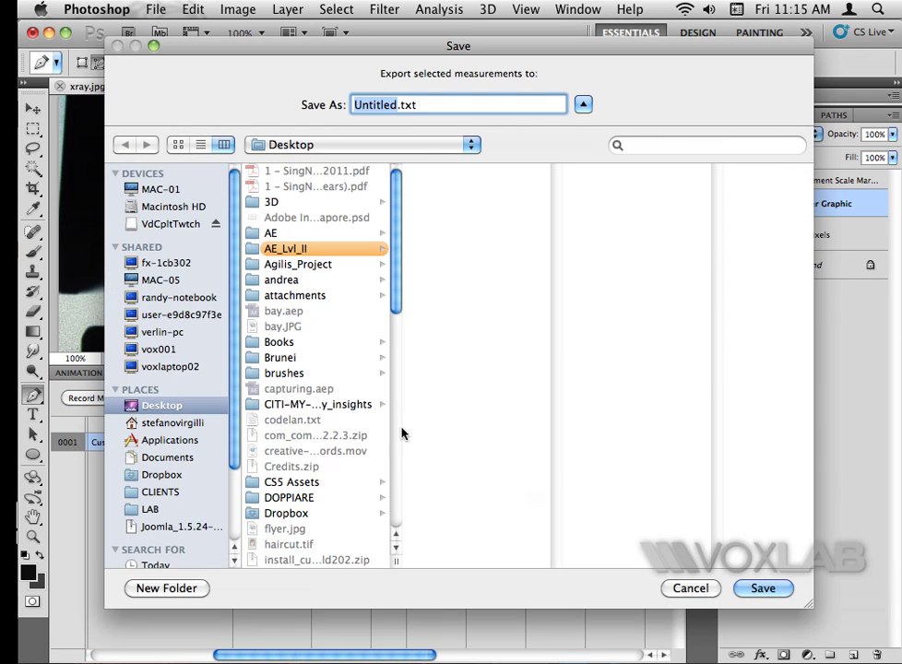